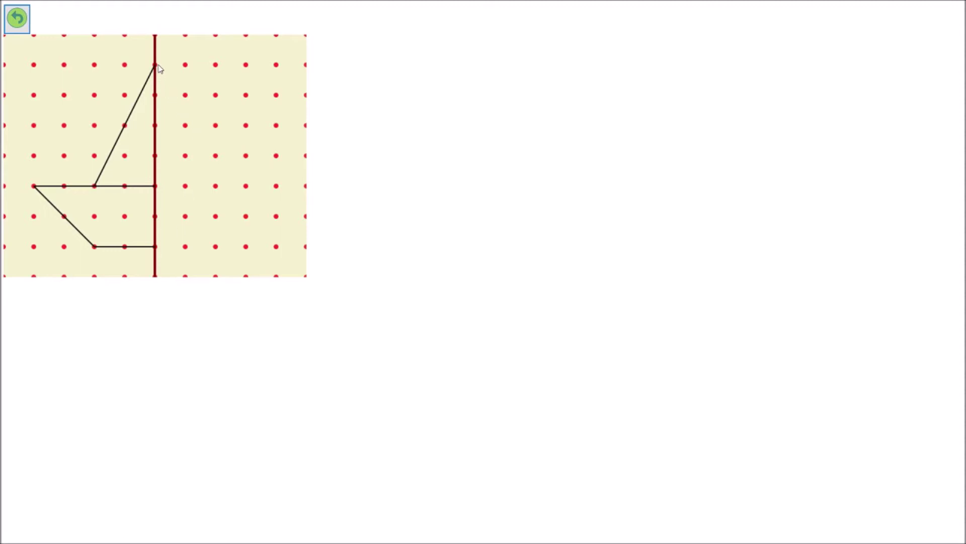
Mirror the sail's slanted edge and draw the right hull side straight down, which is marked wrong.
mouse_move(155, 67)
left_mouse_down()
mouse_move(216, 186)
mouse_move(278, 192)
left_mouse_up()
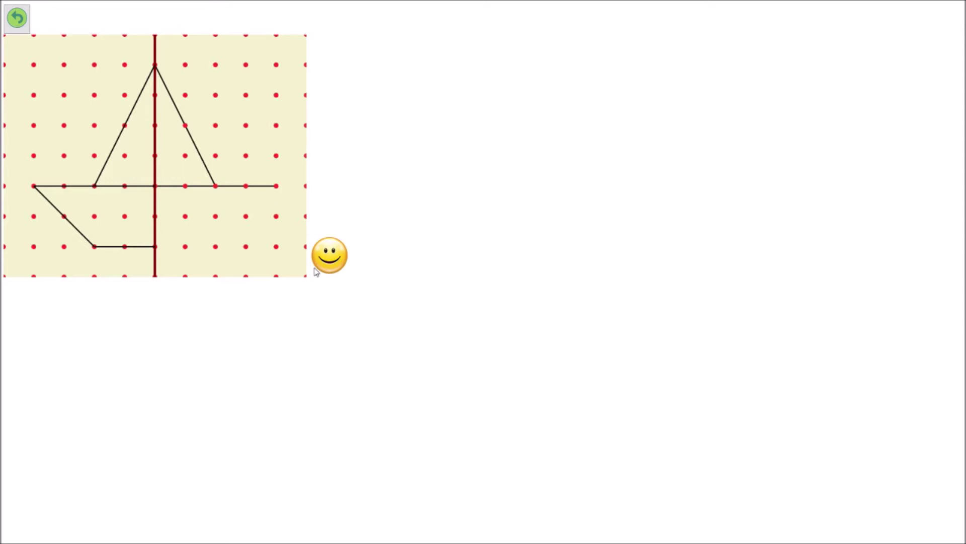
mouse_move(277, 191)
left_mouse_down()
mouse_move(276, 252)
mouse_move(250, 255)
left_mouse_up()
Undo the wrong hull segment and redraw the bottom and slanted right hull edges.
left_click(25, 26)
left_click(215, 246)
left_click(276, 186)
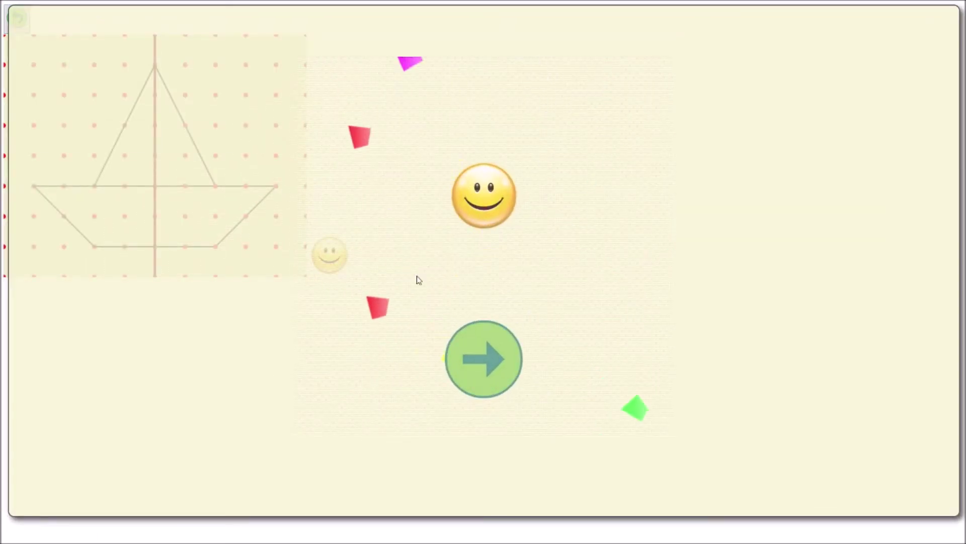
Continue past the celebration screen with the green arrow to the half-house puzzle.
left_click(482, 353)
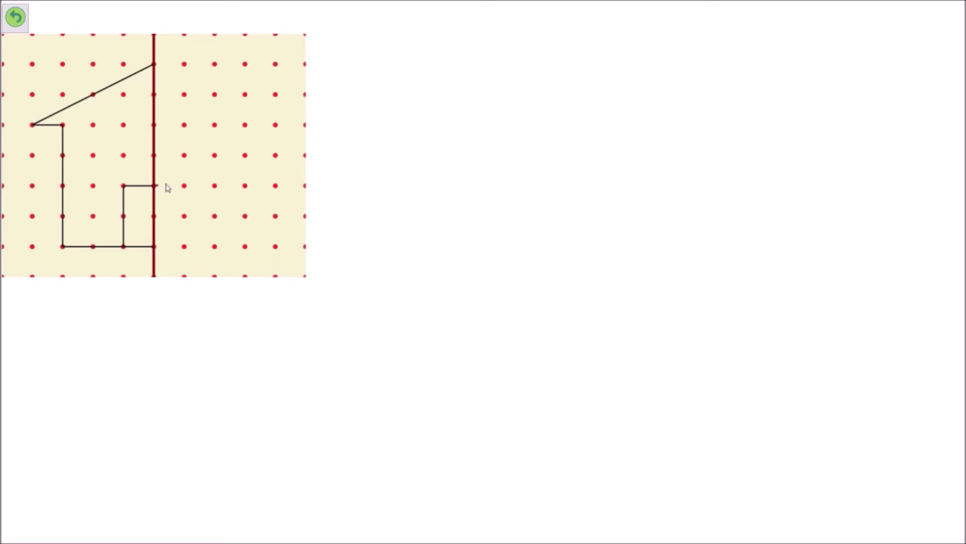
Mirror the house's door, bottom edge, wall, eave ledge and roof slope up to the peak.
mouse_move(155, 185)
left_mouse_down()
mouse_move(187, 187)
mouse_move(184, 247)
left_mouse_up()
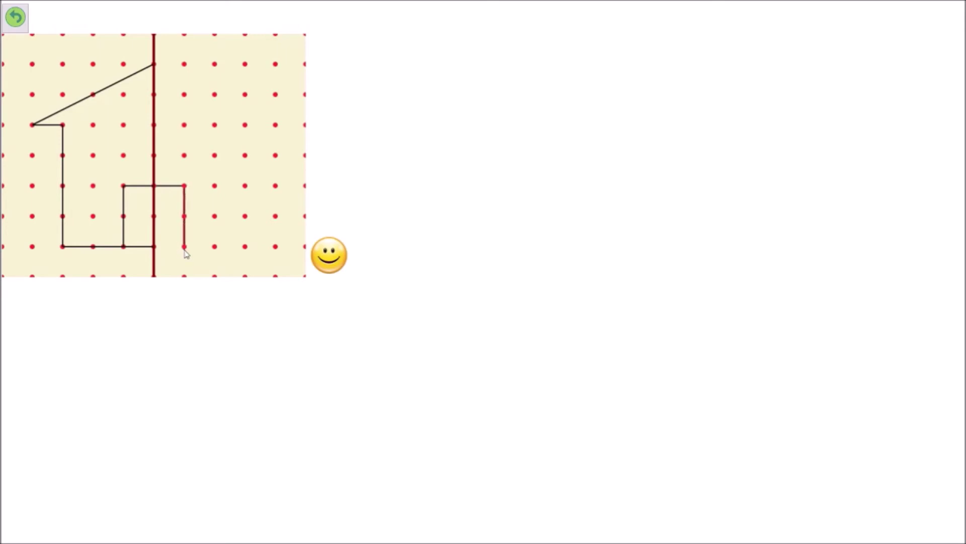
mouse_move(154, 247)
left_mouse_down()
mouse_move(246, 247)
mouse_move(247, 127)
left_mouse_up()
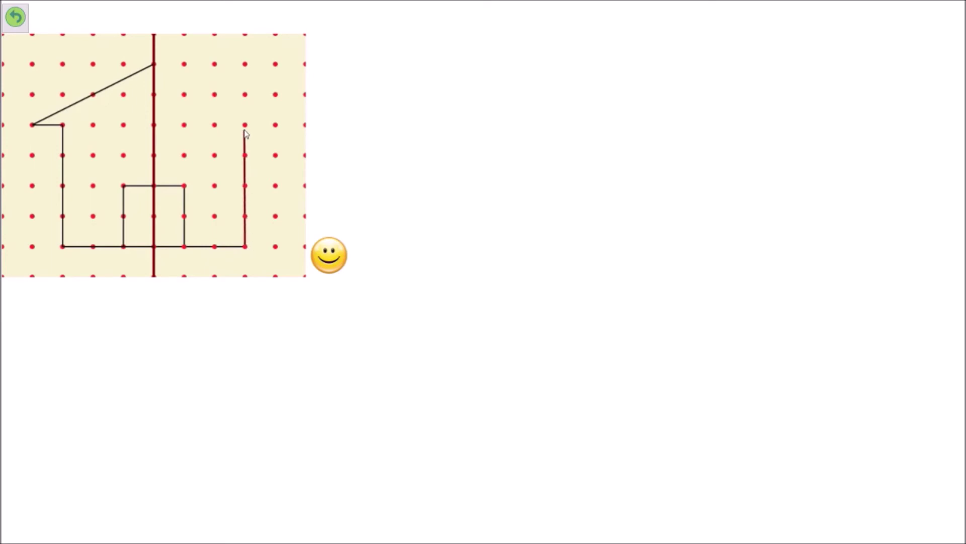
left_click_drag(246, 128, 275, 125)
left_click_drag(275, 125, 154, 66)
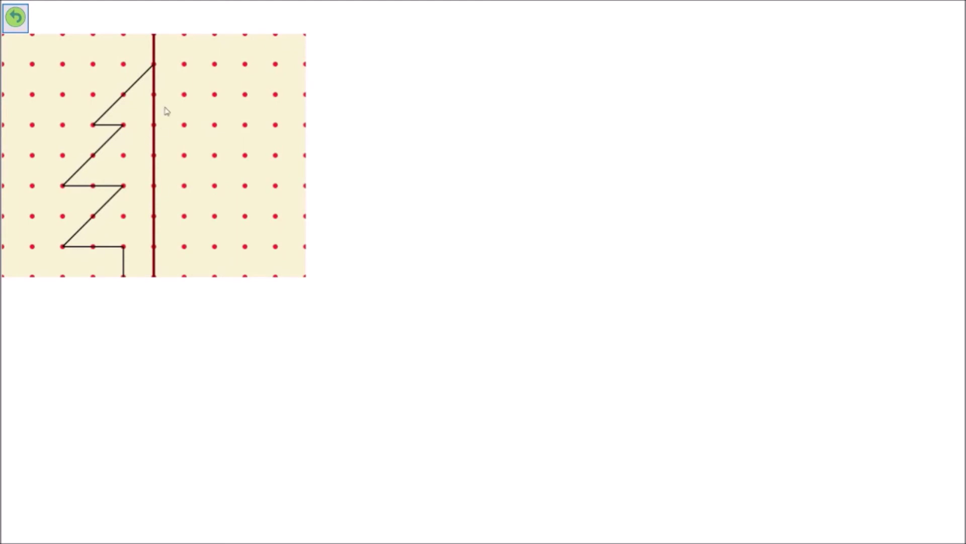
Draw a wrong first branch from the tree top, then undo it.
left_click_drag(154, 67, 214, 98)
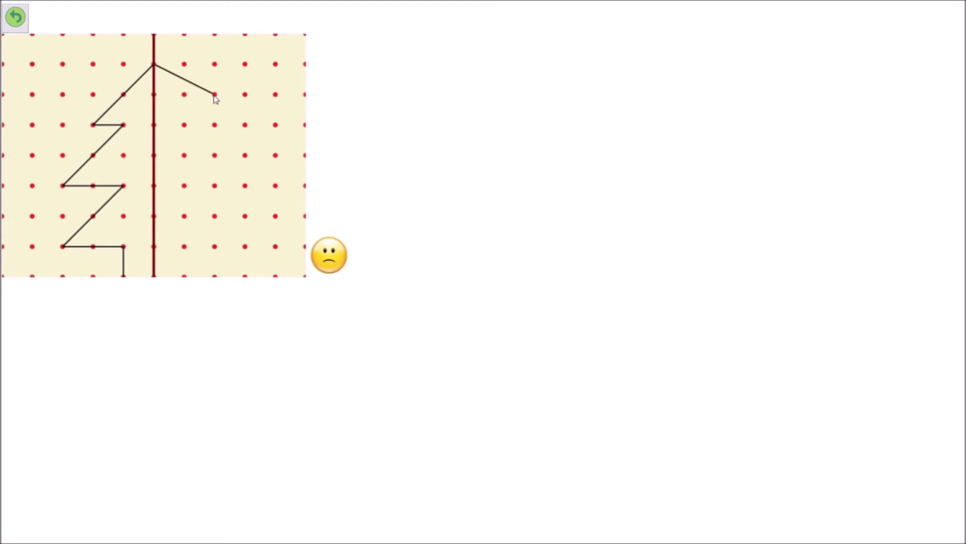
left_click(16, 17)
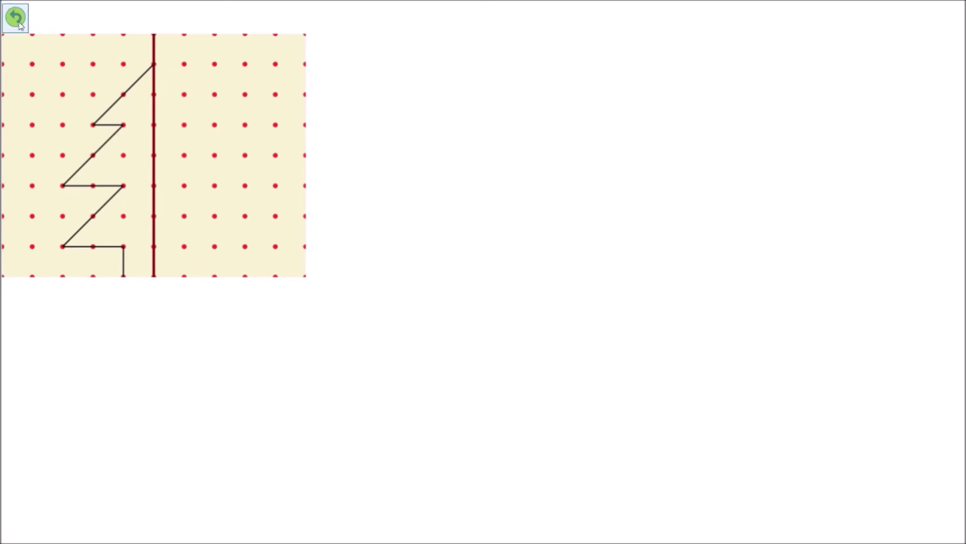